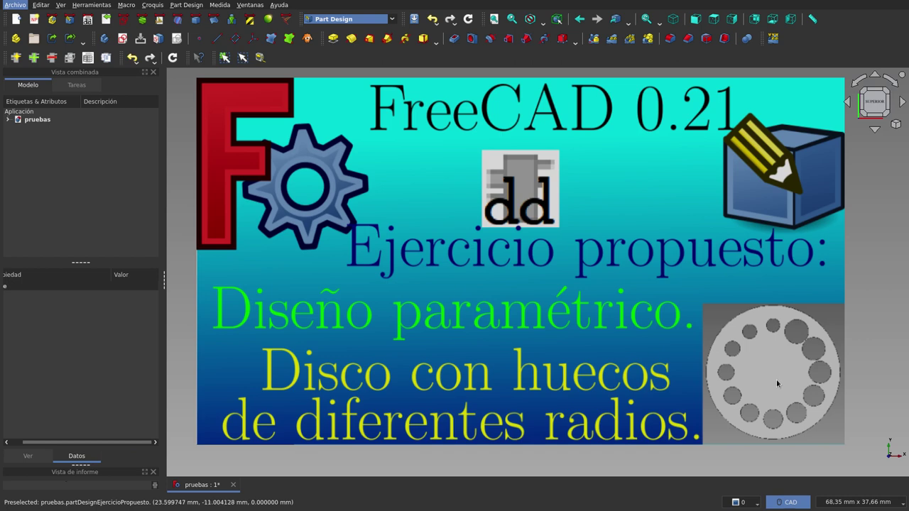
Step: Expand the pruebas document to list dd, Body and the partDesignEjercicioPropuesto image
click(8, 120)
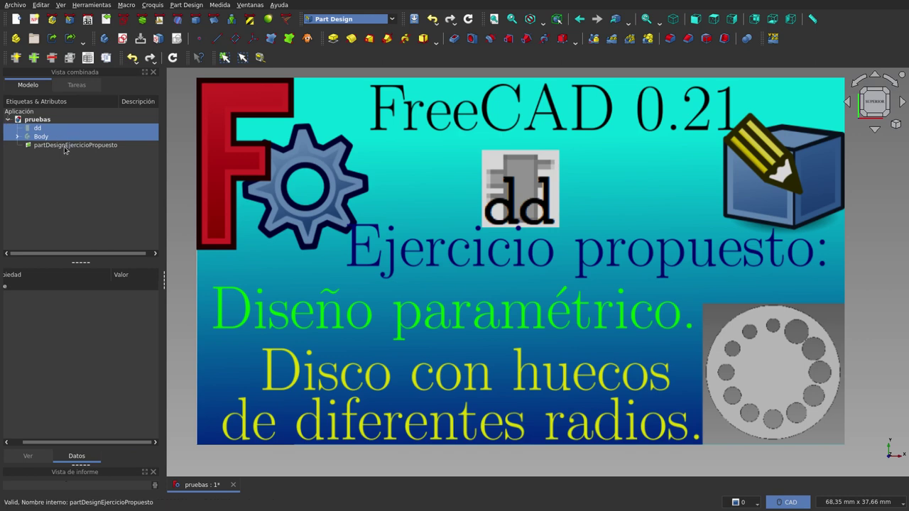
Step: Hide the exercise image plane and make the Body visible
click(64, 145)
key(space)
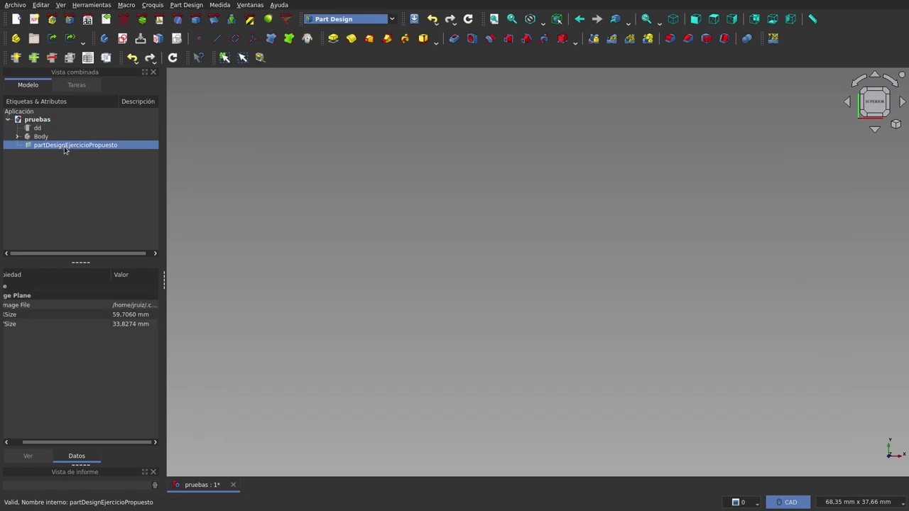
click(63, 137)
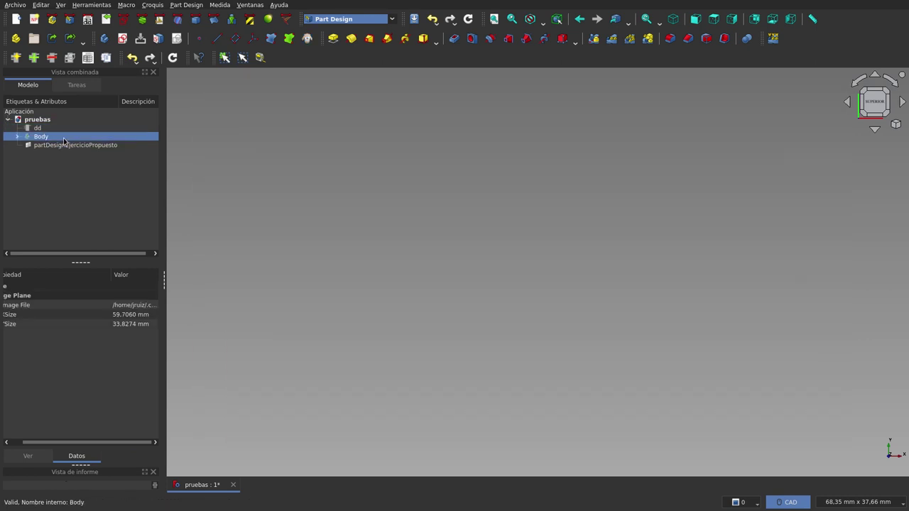
key(space)
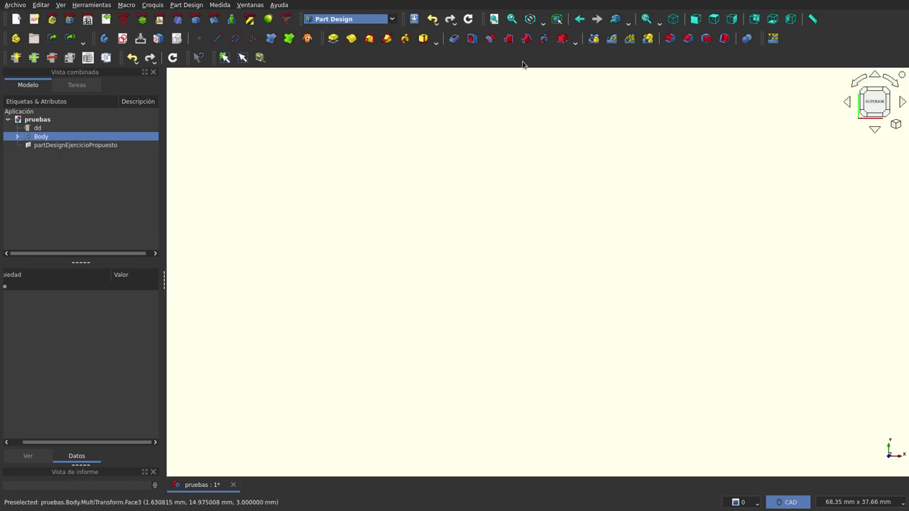
Step: Fit the disc in the view, orbit around it, then view it from the top
click(494, 18)
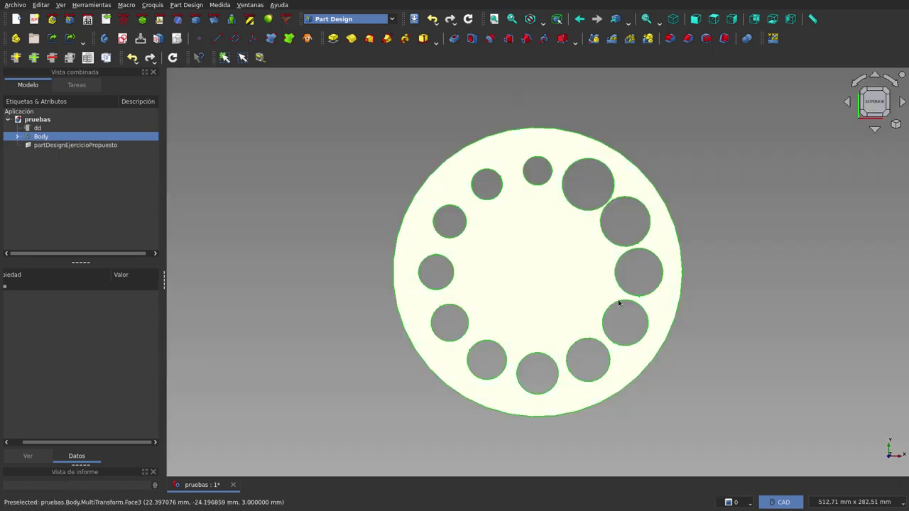
click(788, 275)
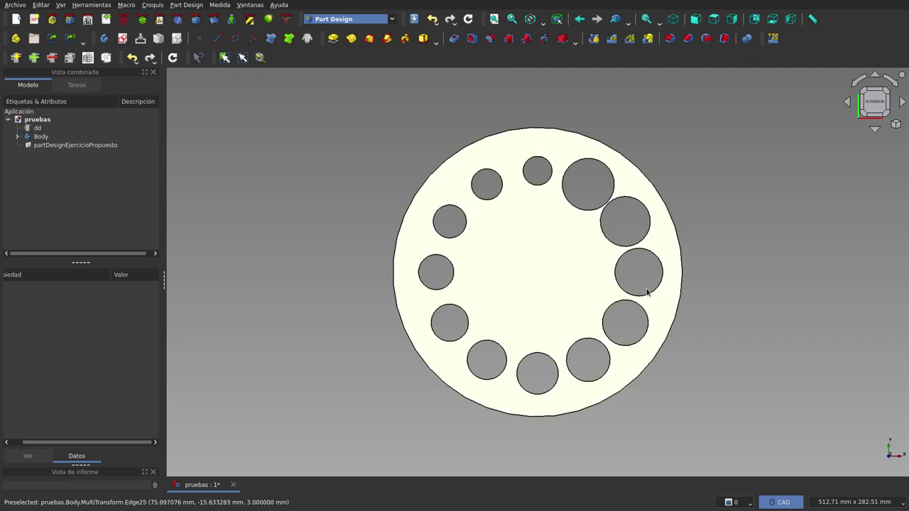
mouse_move(567, 319)
middle_down()
mouse_move(542, 180)
mouse_move(547, 256)
mouse_move(663, 260)
mouse_move(694, 248)
mouse_move(585, 309)
mouse_move(490, 262)
mouse_move(473, 183)
mouse_move(497, 298)
mouse_move(426, 248)
middle_up()
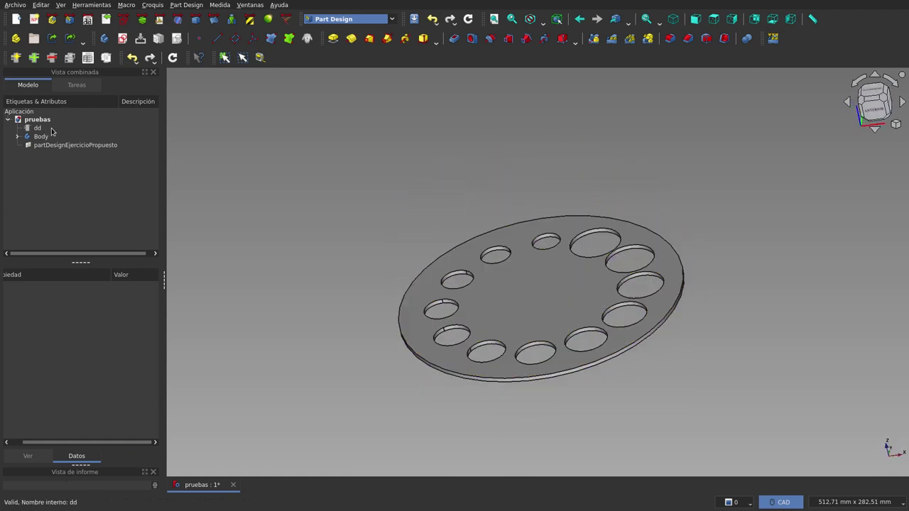
mouse_move(567, 290)
middle_down()
mouse_move(628, 319)
mouse_move(588, 312)
middle_up()
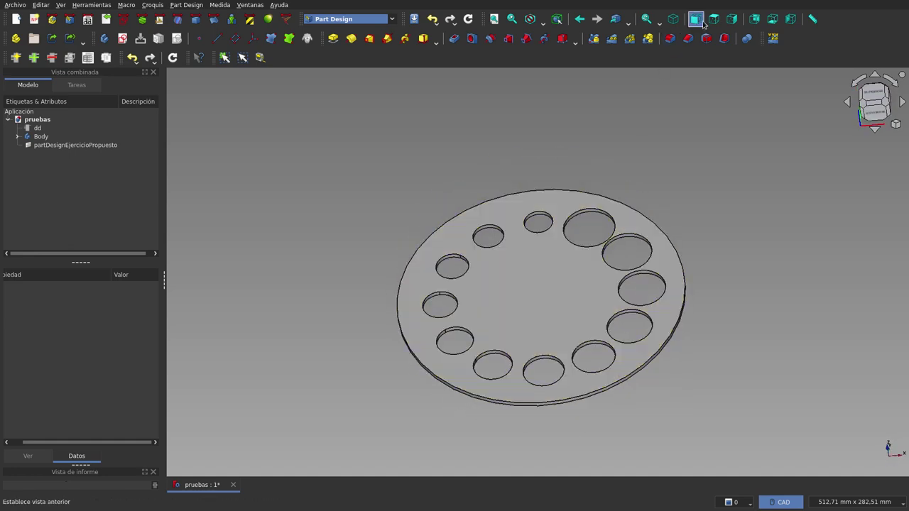
click(714, 18)
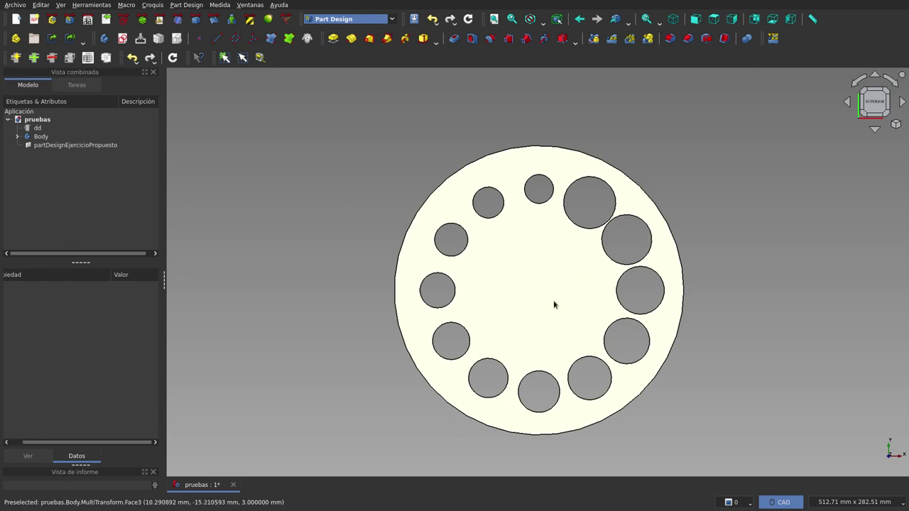
Step: Show dd's disc parameters (radius 100, 12 holes, scale 1.8) in a widened property panel
scroll(552, 297, up, 1)
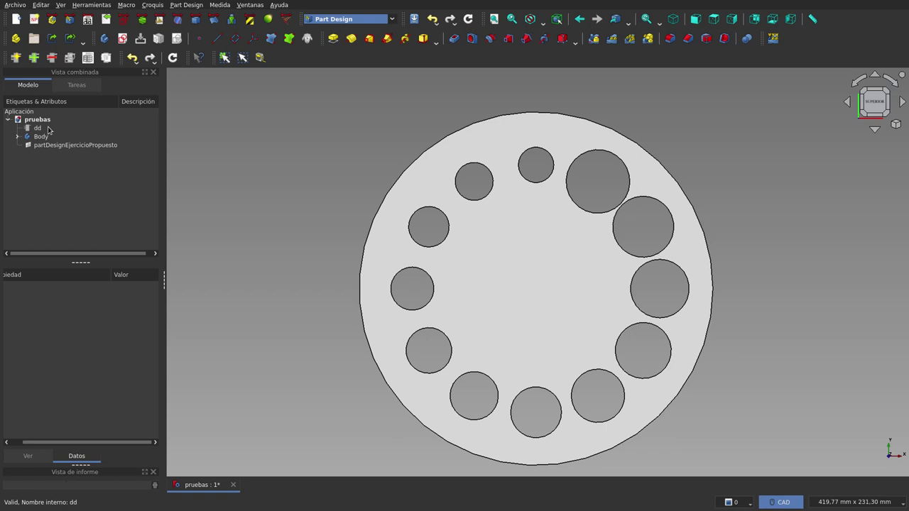
click(49, 129)
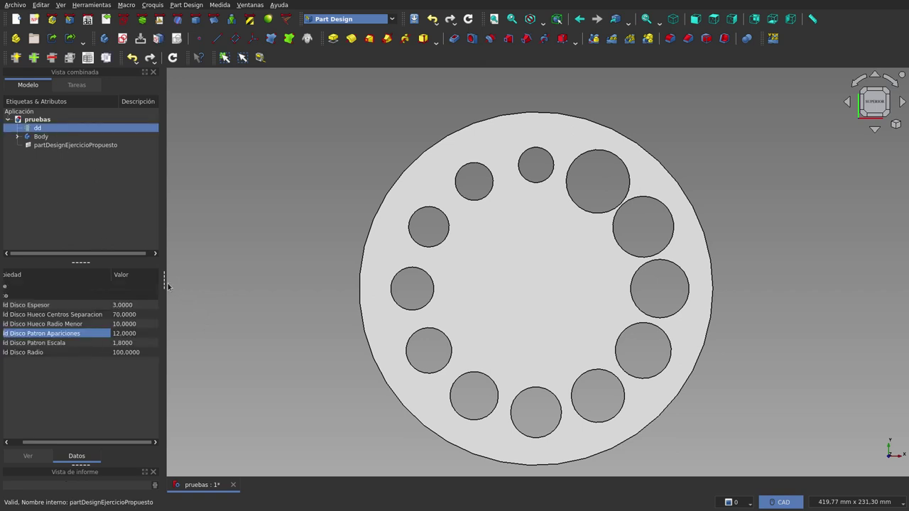
drag(166, 285, 205, 280)
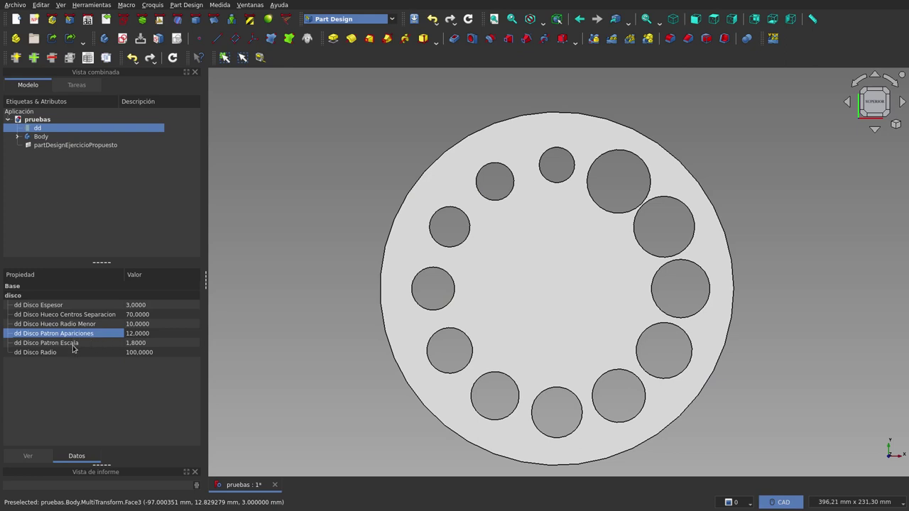
Step: Set dd's Patron Apariciones to 8 so the disc rebuilds with eight holes
click(155, 334)
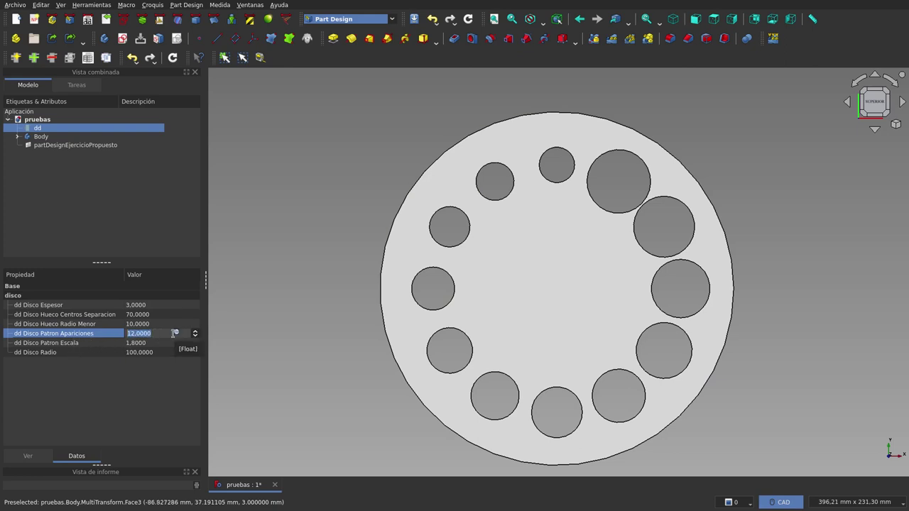
text(8)
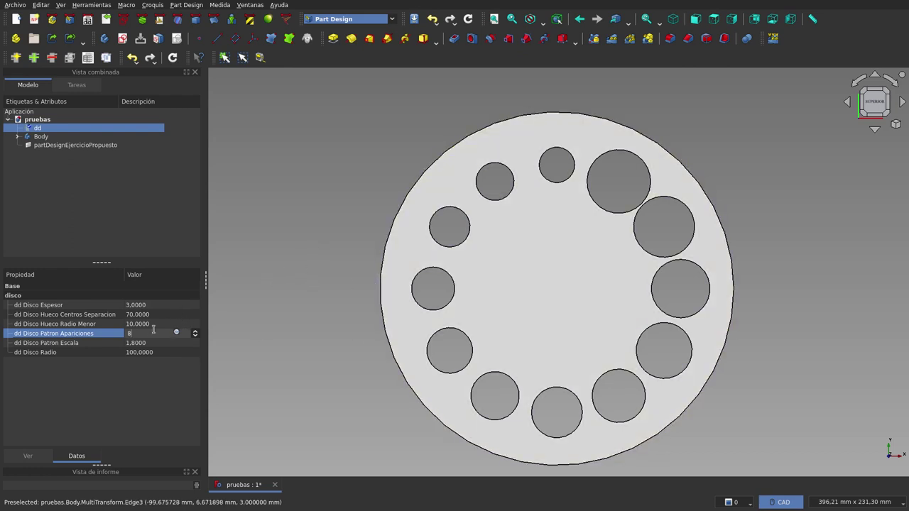
click(309, 296)
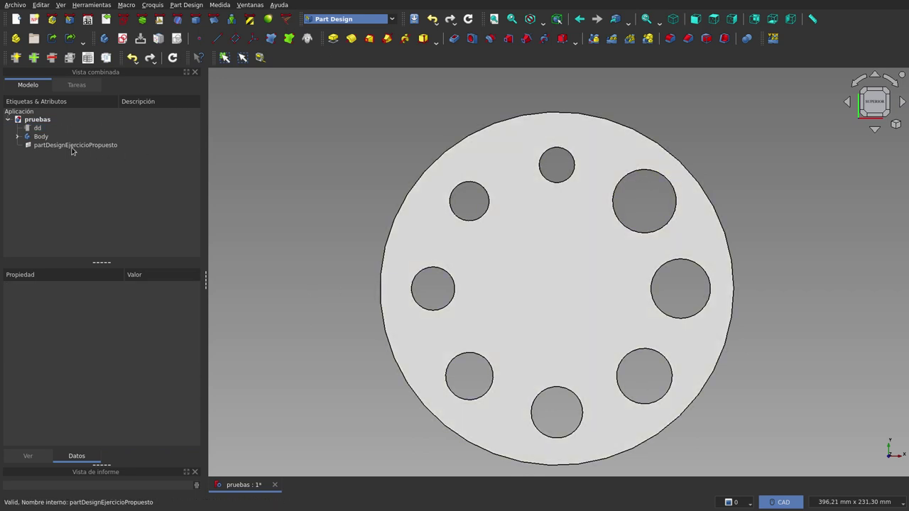
Step: Reselect dd and start editing the Patron Escala value
click(53, 129)
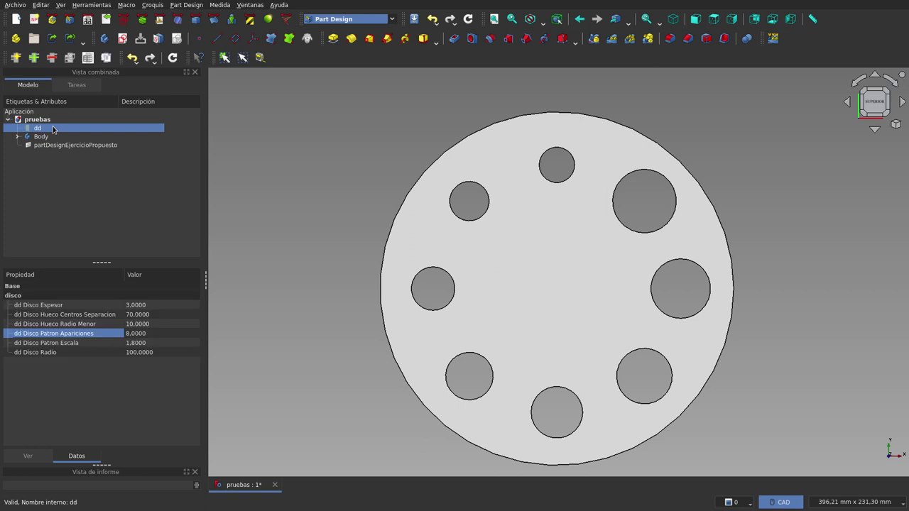
click(154, 344)
click(154, 344)
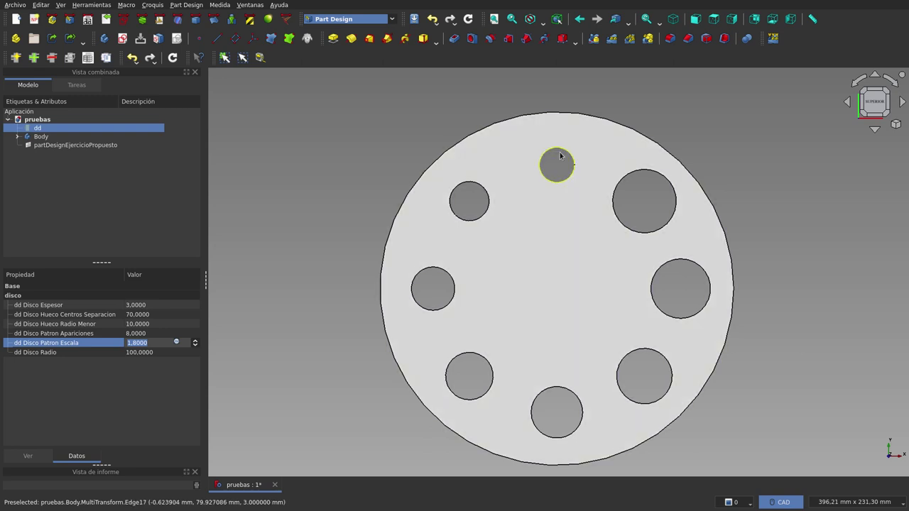
click(161, 344)
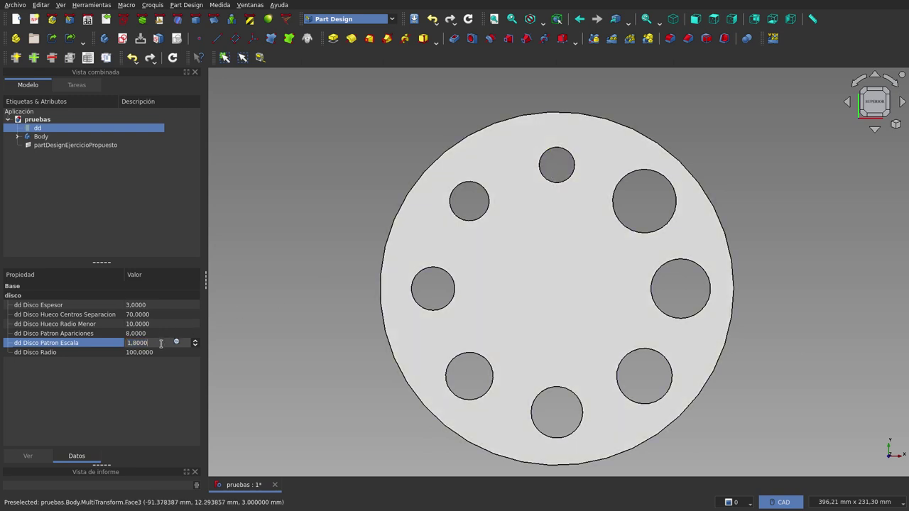
scroll(161, 344, up, 2)
click(278, 290)
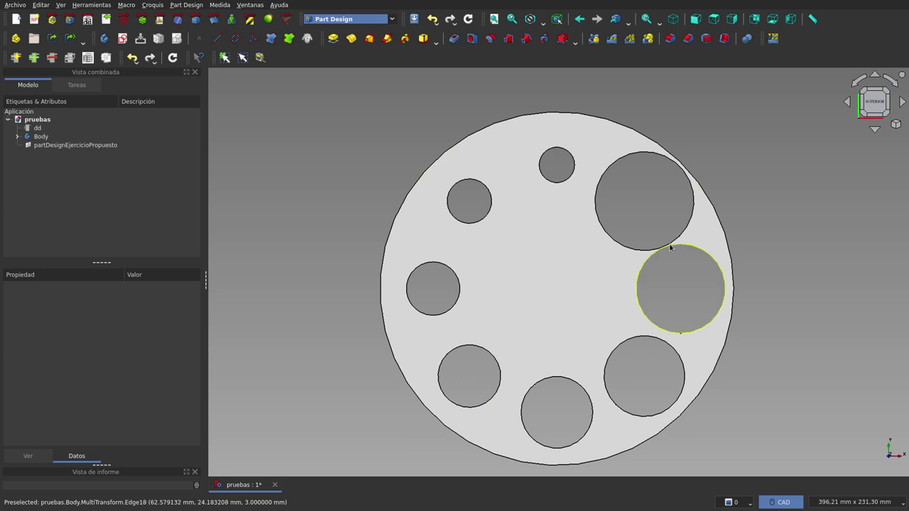
scroll(671, 246, up, 5)
scroll(671, 246, down, 1)
scroll(672, 246, down, 4)
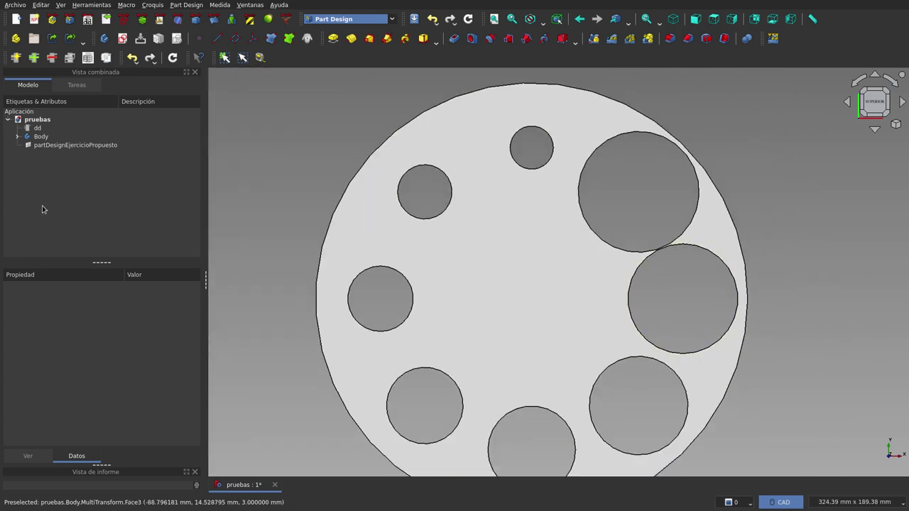
click(52, 130)
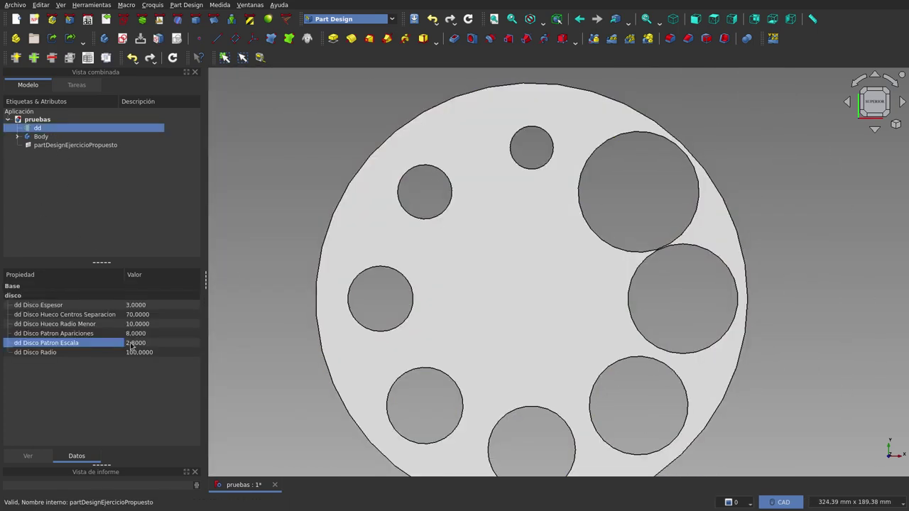
click(145, 344)
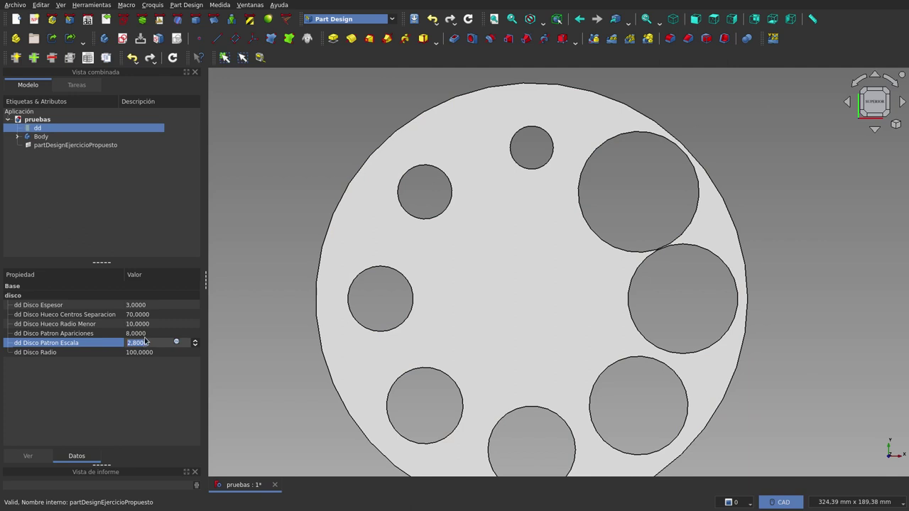
text(1,8)
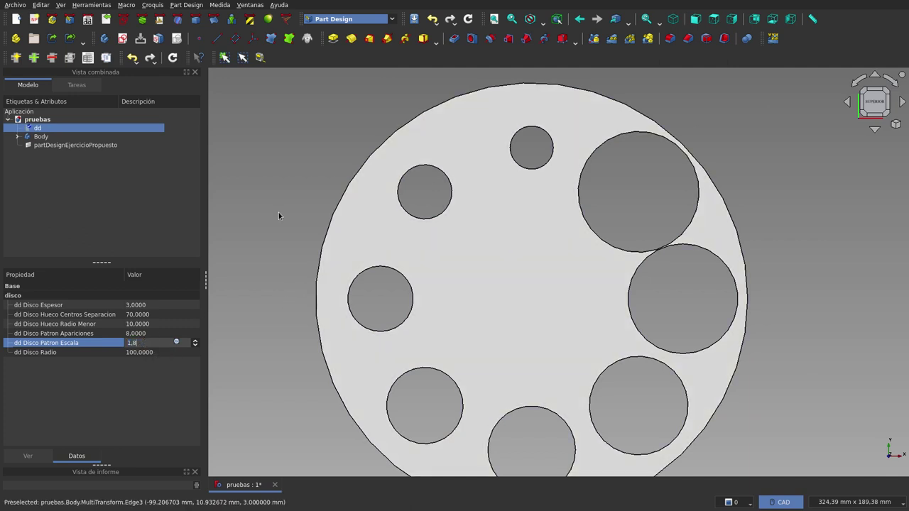
click(268, 196)
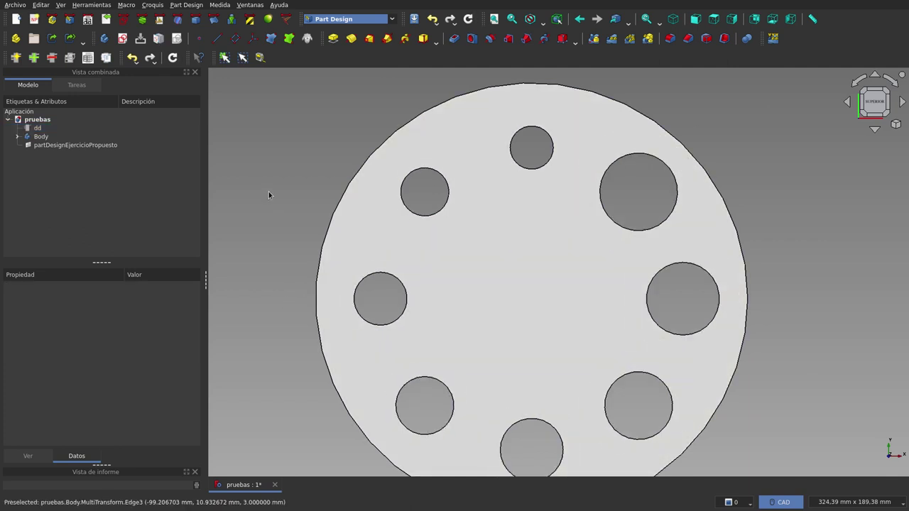
click(39, 128)
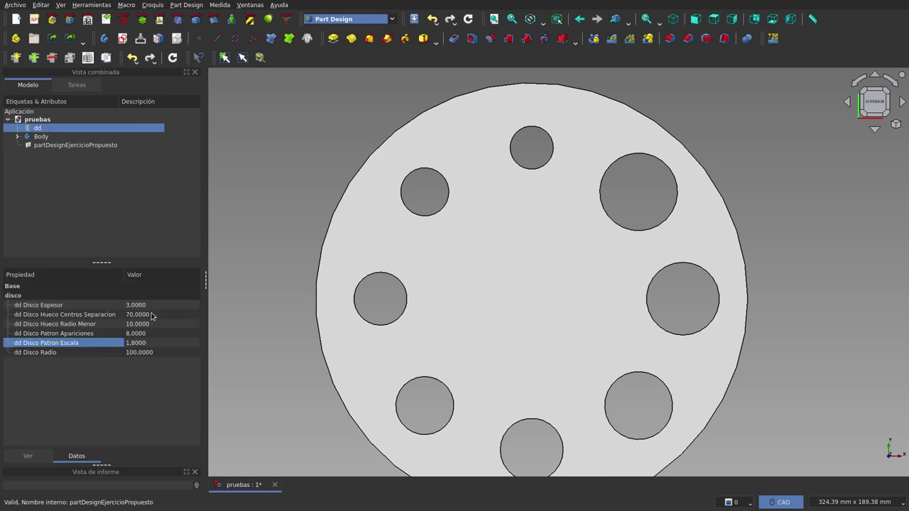
Step: Step through dd's Disco Radio, Patron Escala and Patron Apariciones values, ending on Patron Apariciones (8)
click(163, 352)
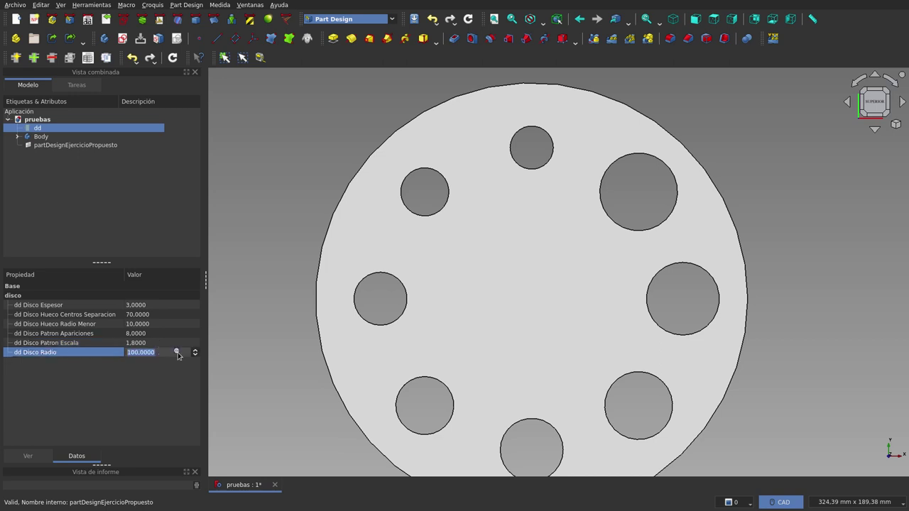
click(144, 334)
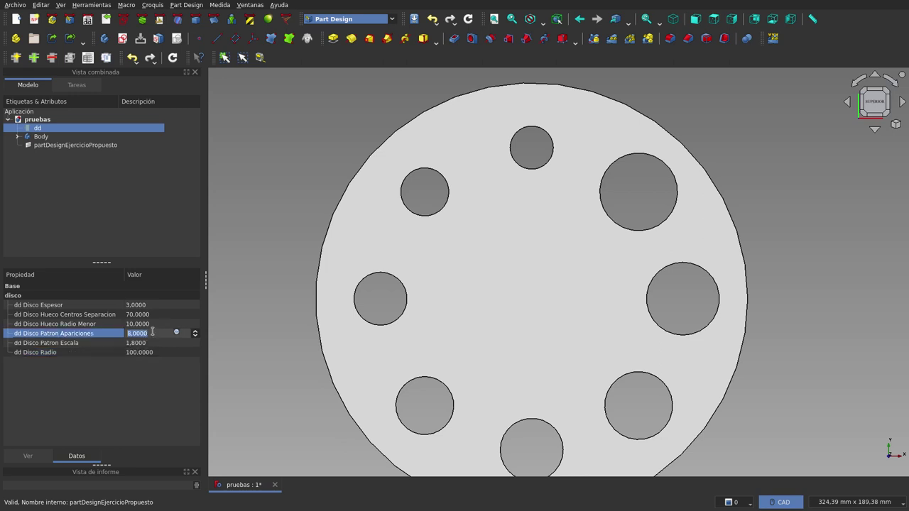
click(154, 342)
click(154, 333)
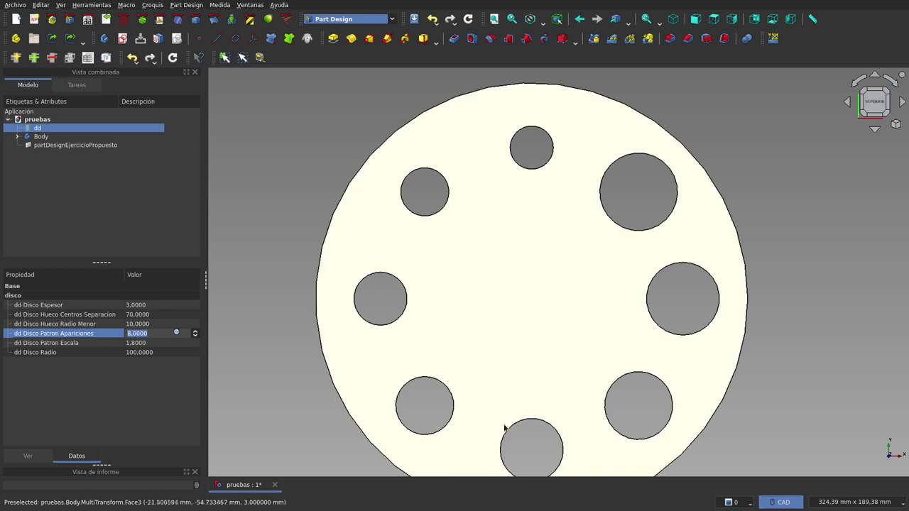
scroll(800, 322, down, 2)
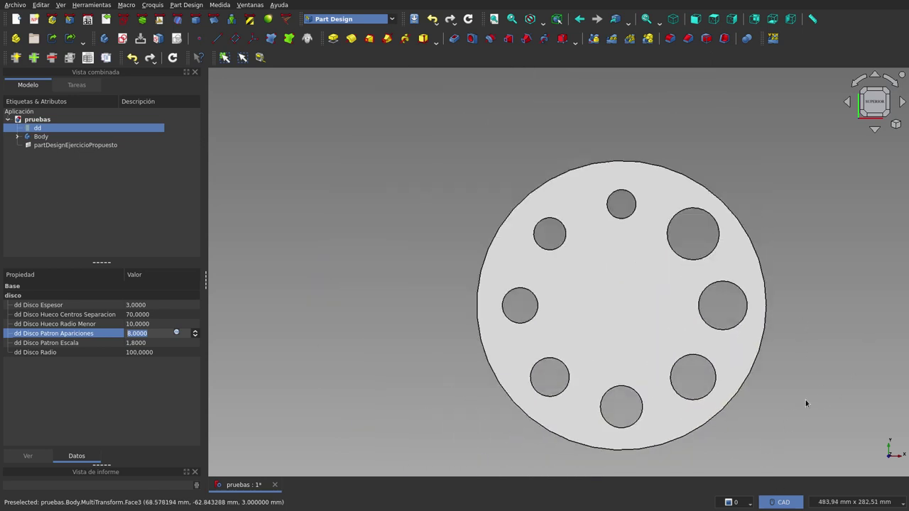
scroll(806, 403, up, 1)
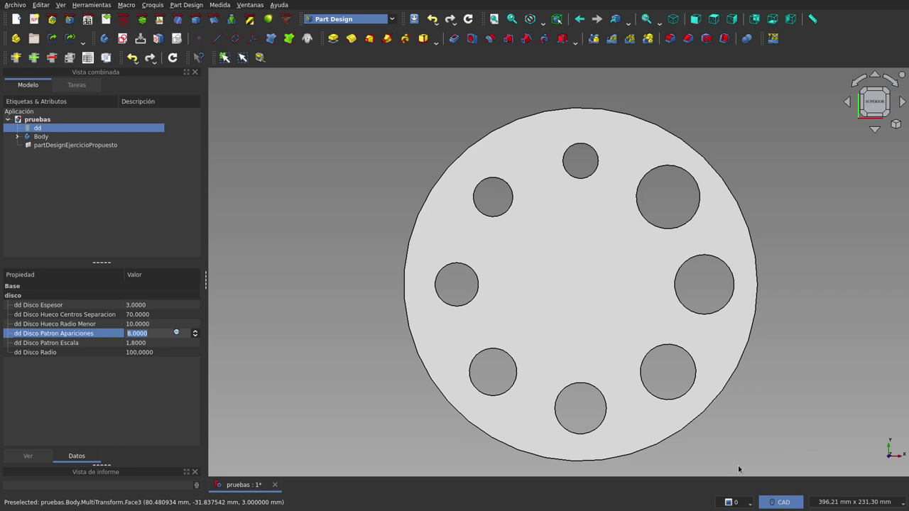
Step: Change dd's Disco Patron Apariciones from 8 back to 12, regenerating twelve holes
scroll(709, 450, up, 1)
scroll(709, 450, down, 1)
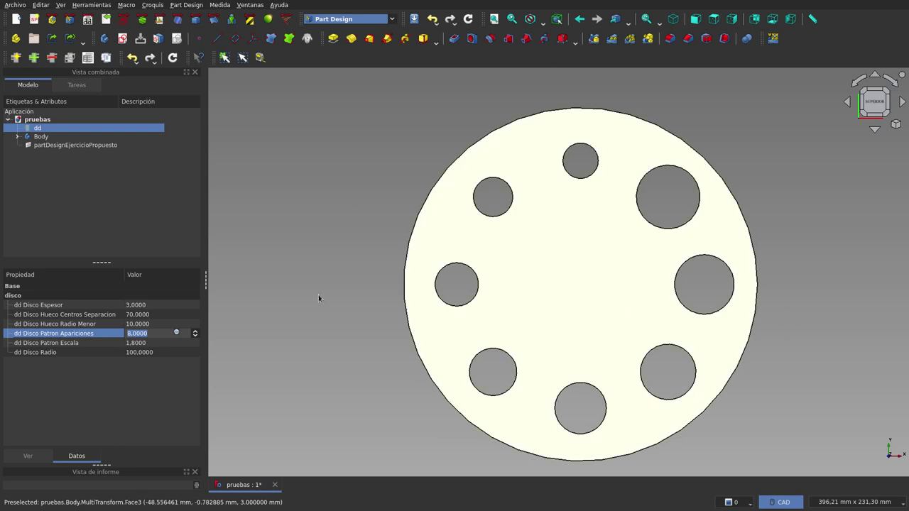
click(150, 334)
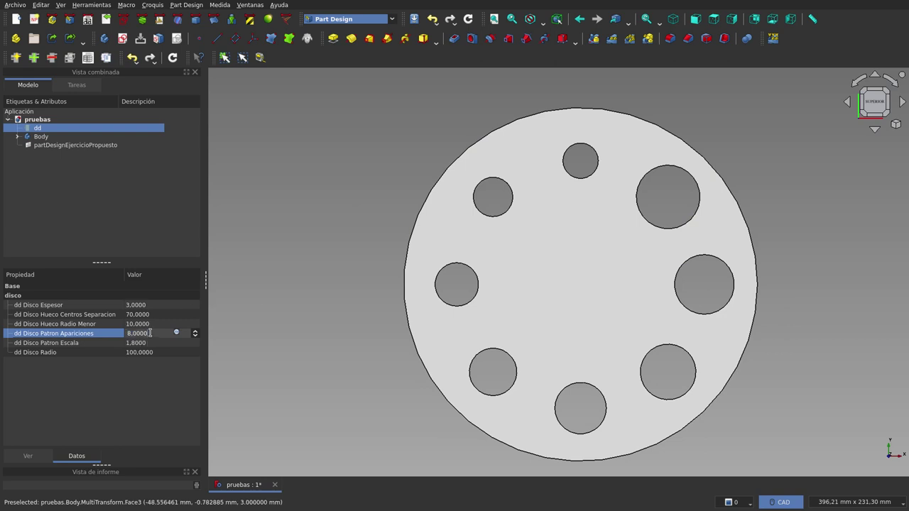
double_click(150, 333)
text(12)
key(Return)
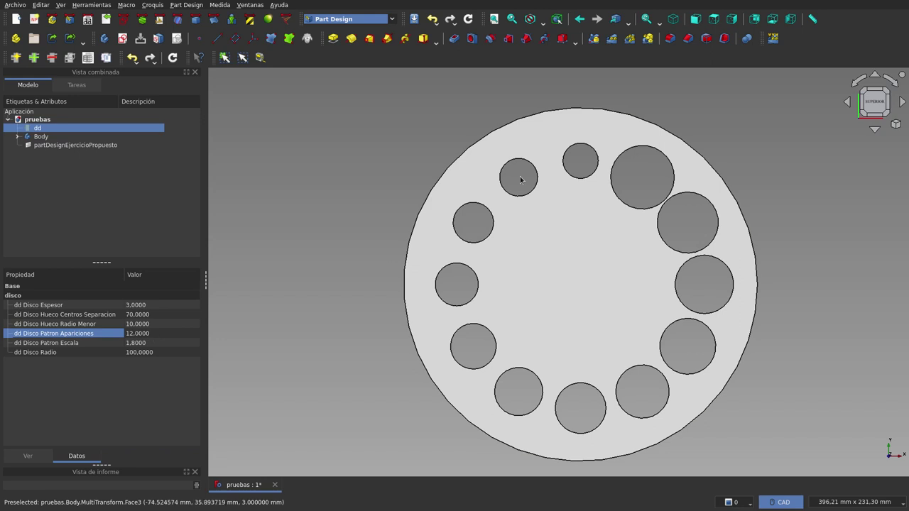